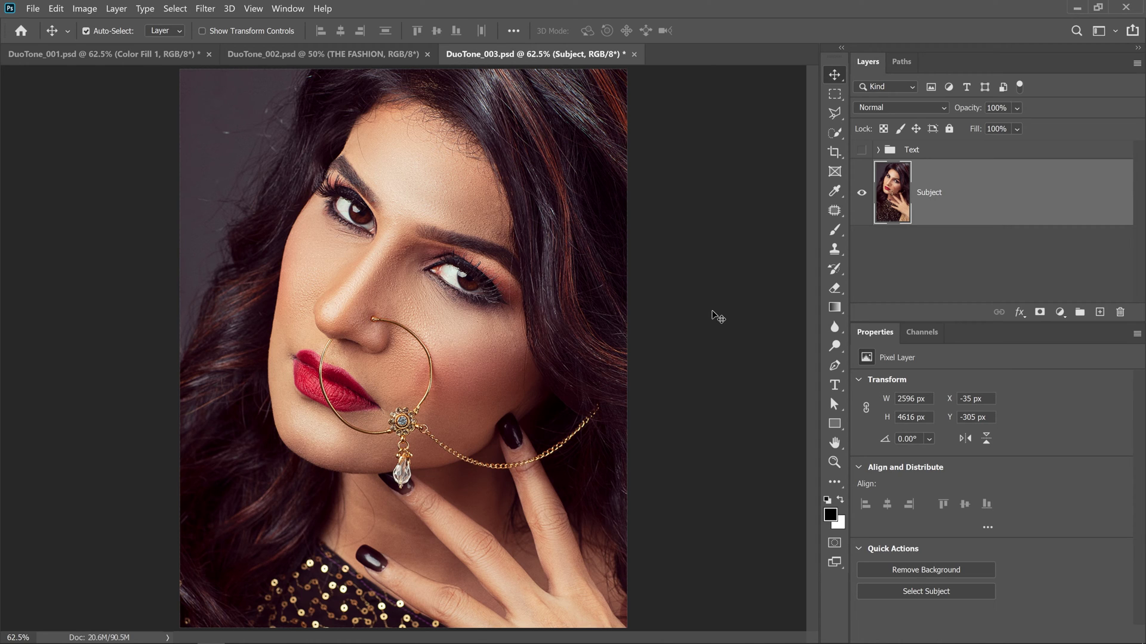
Bring up the new fill or adjustment layer menu for the DuoTone_003 portrait
left_click(1060, 312)
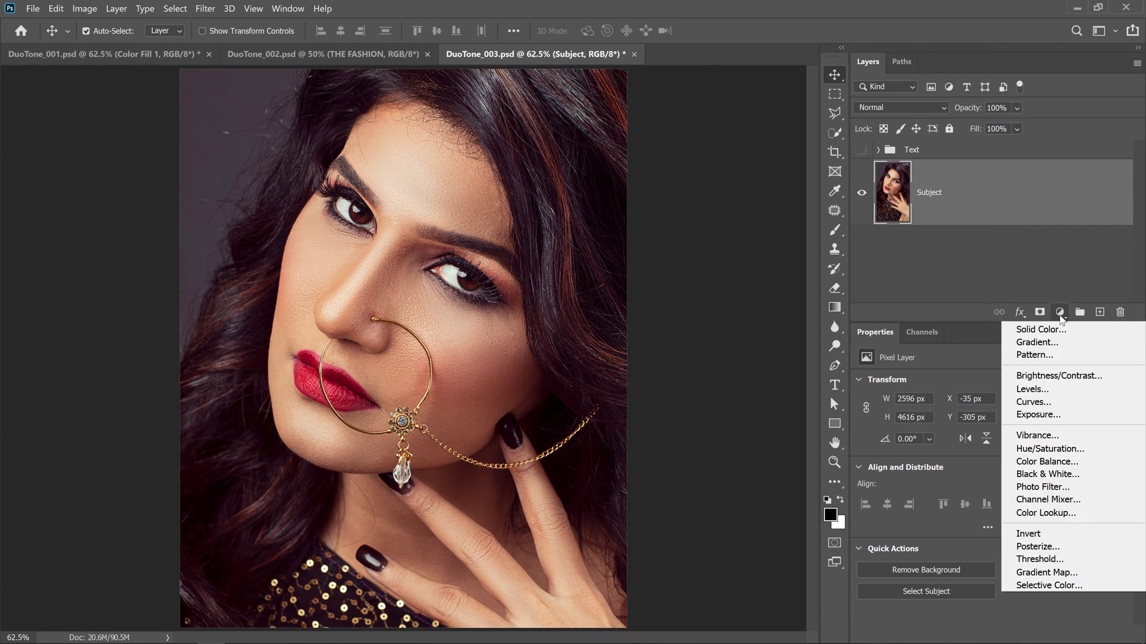
Add a Curves layer with the Red and Green curves flattened, tinting the portrait deep blue
left_click(1047, 405)
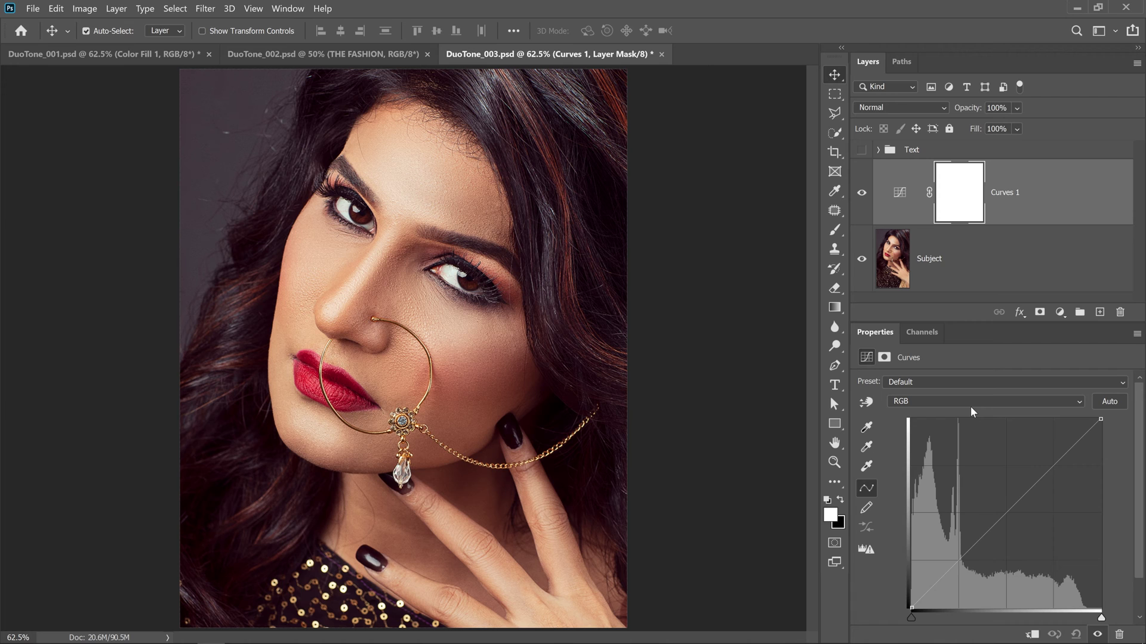
left_click(975, 404)
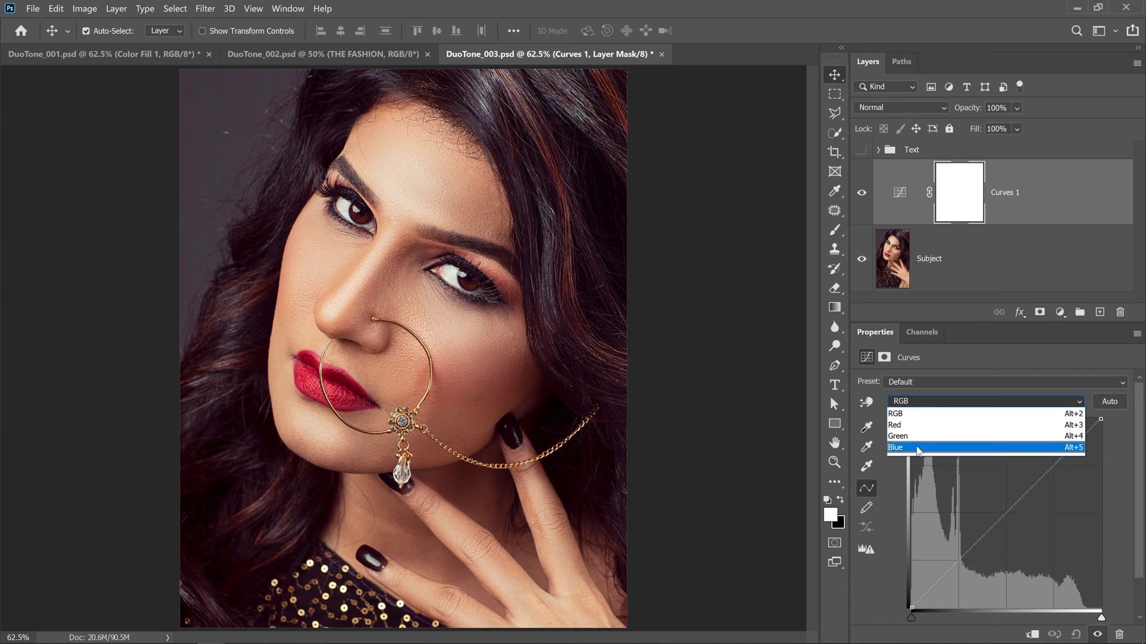
left_click(948, 424)
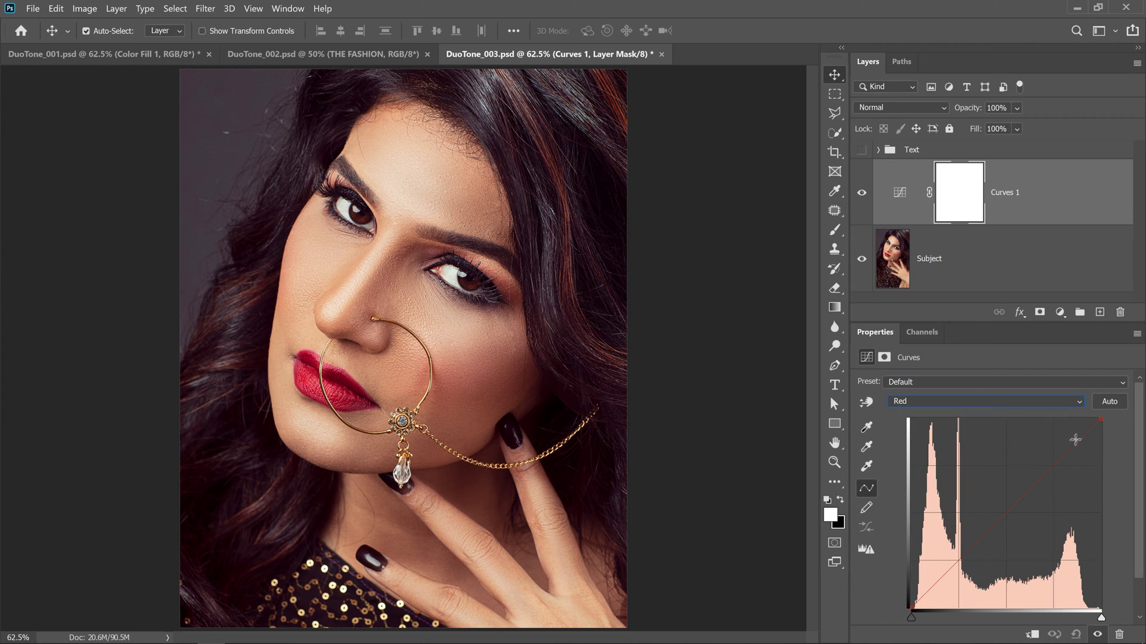
left_click_drag(1101, 419, 1115, 619)
left_click(937, 401)
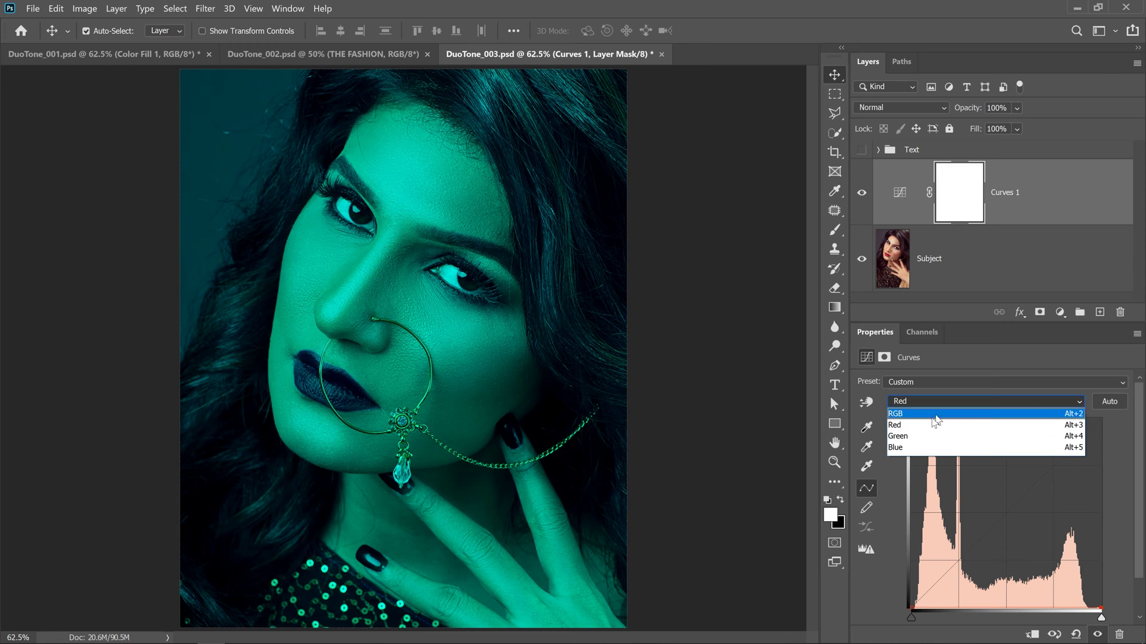
left_click(910, 437)
left_click_drag(1095, 419, 1101, 610)
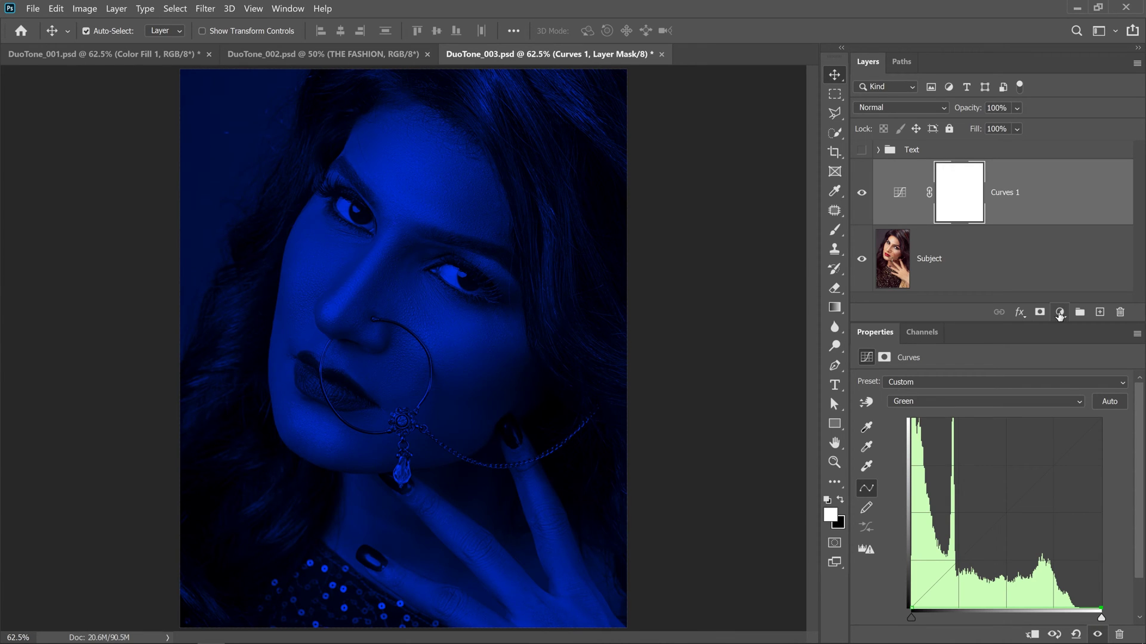
left_click(1060, 313)
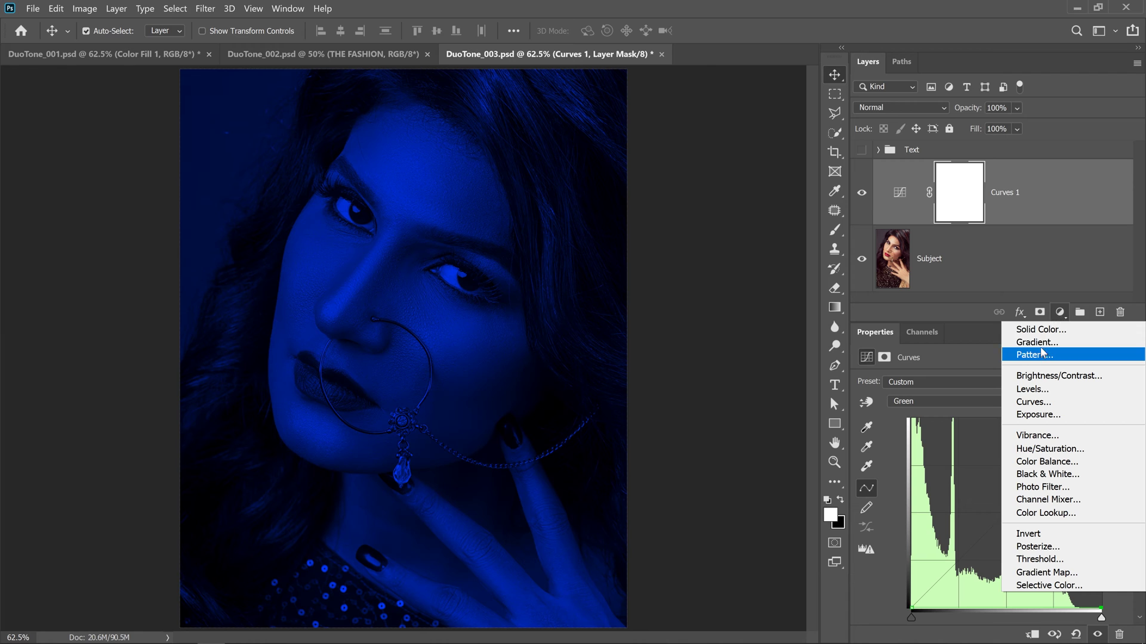
left_click(1039, 330)
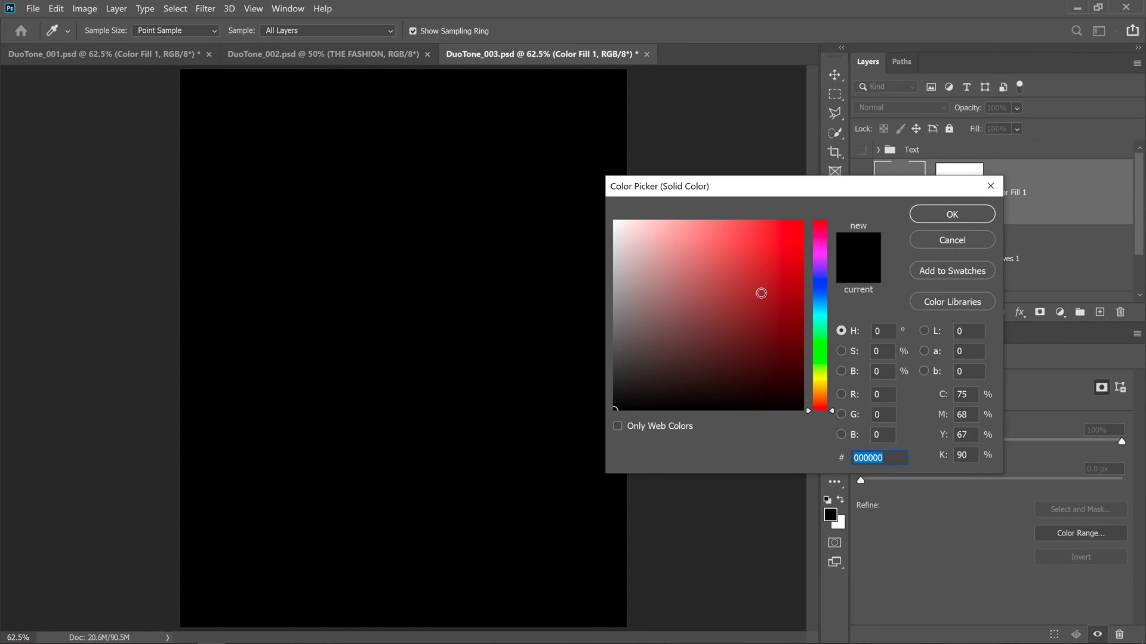
Make the fill red (ff0000) in Screen mode and open Color Fill 1's blending options
type("ff0000")
key("Return")
left_click(904, 108)
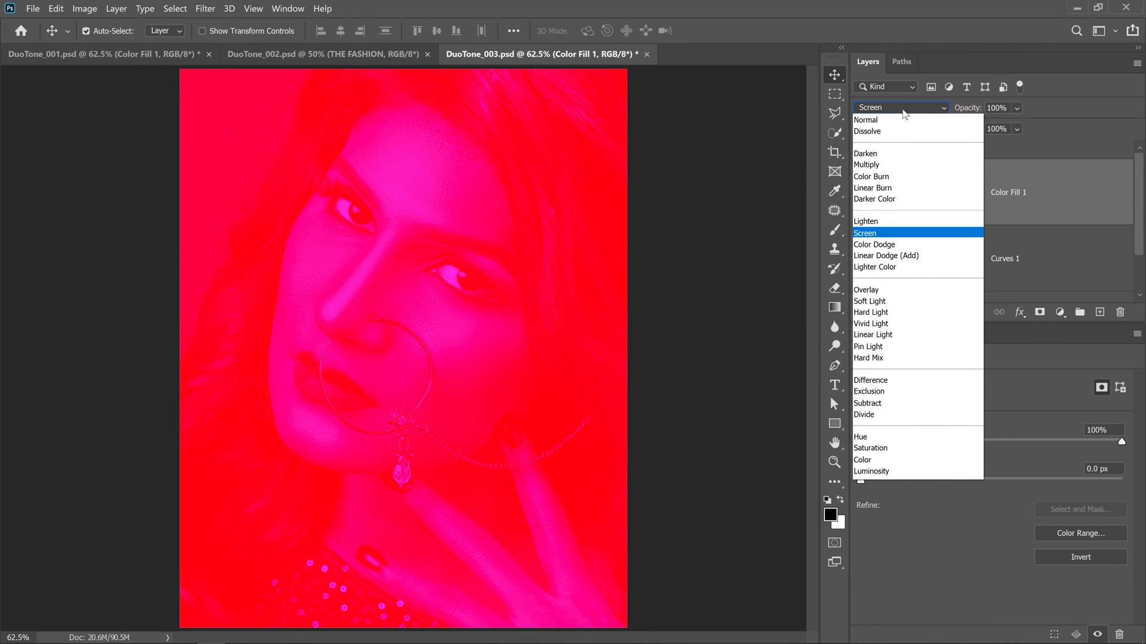
left_click(892, 233)
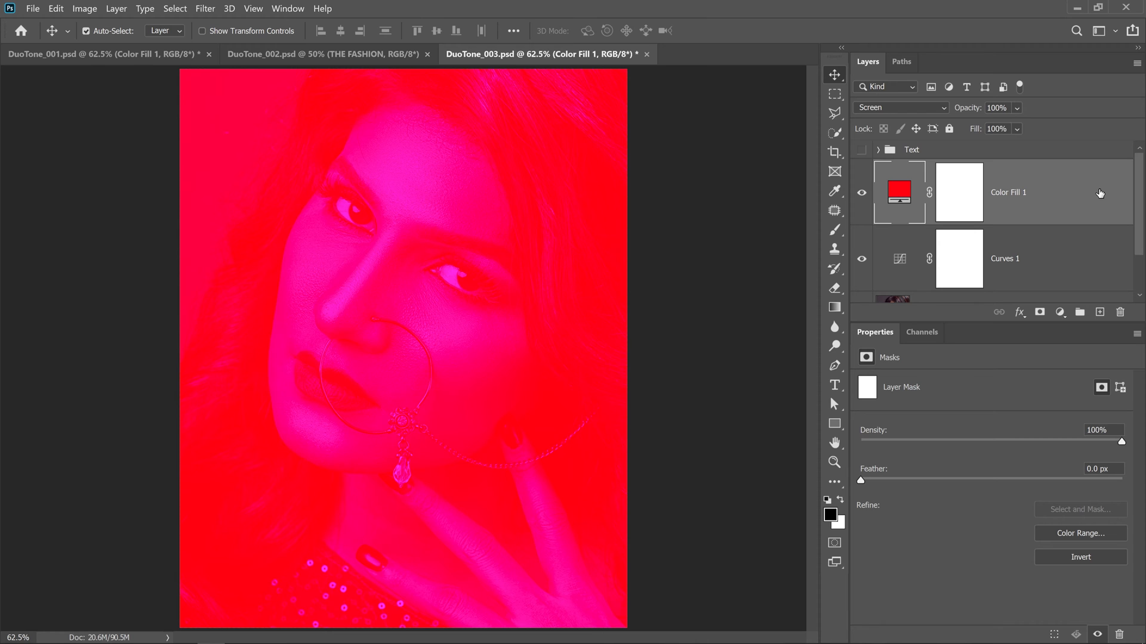
double_click(1100, 193)
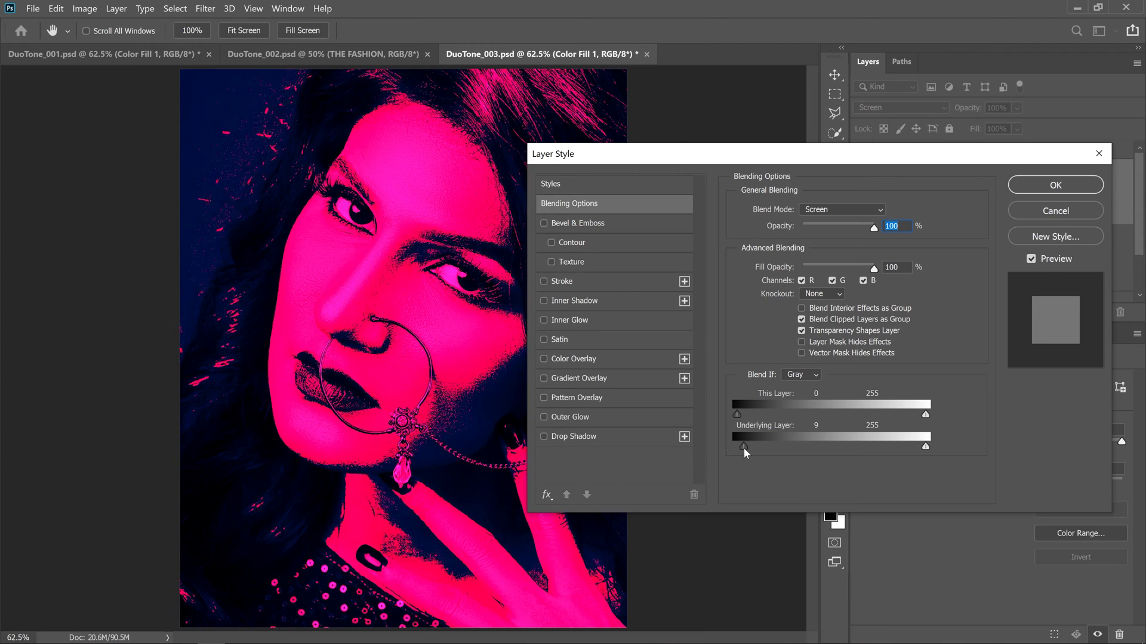
Split the Underlying Layer black slider to 14/25 so red shows only in brighter areas
mouse_move(743, 448)
left_mouse_down()
mouse_move(726, 451)
mouse_move(746, 449)
left_mouse_up()
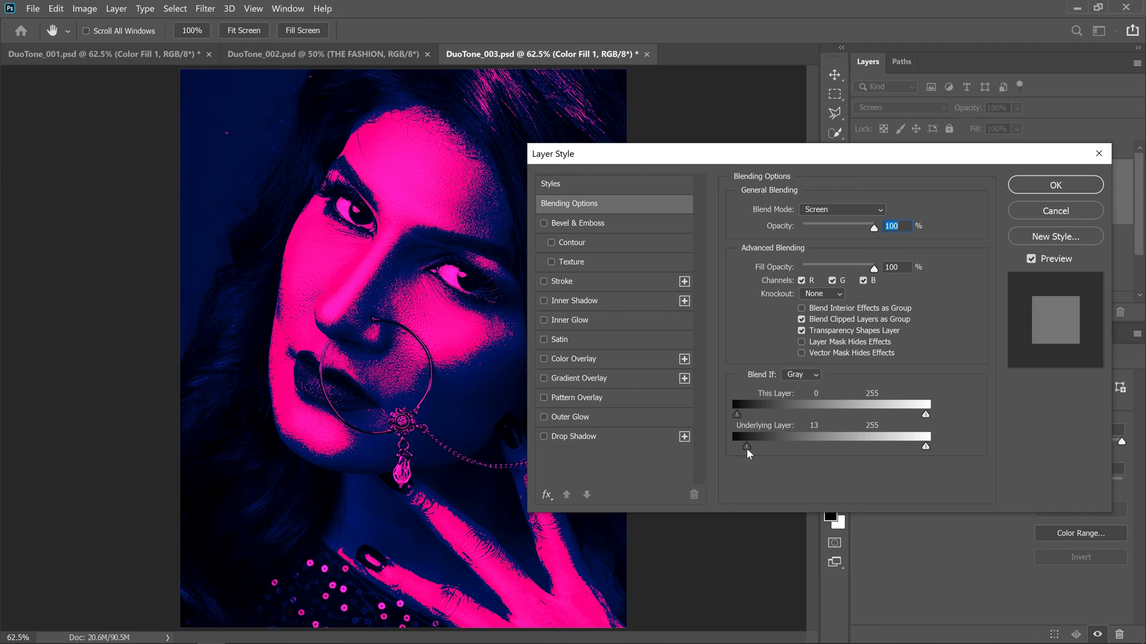
left_click_drag(747, 449, 747, 449)
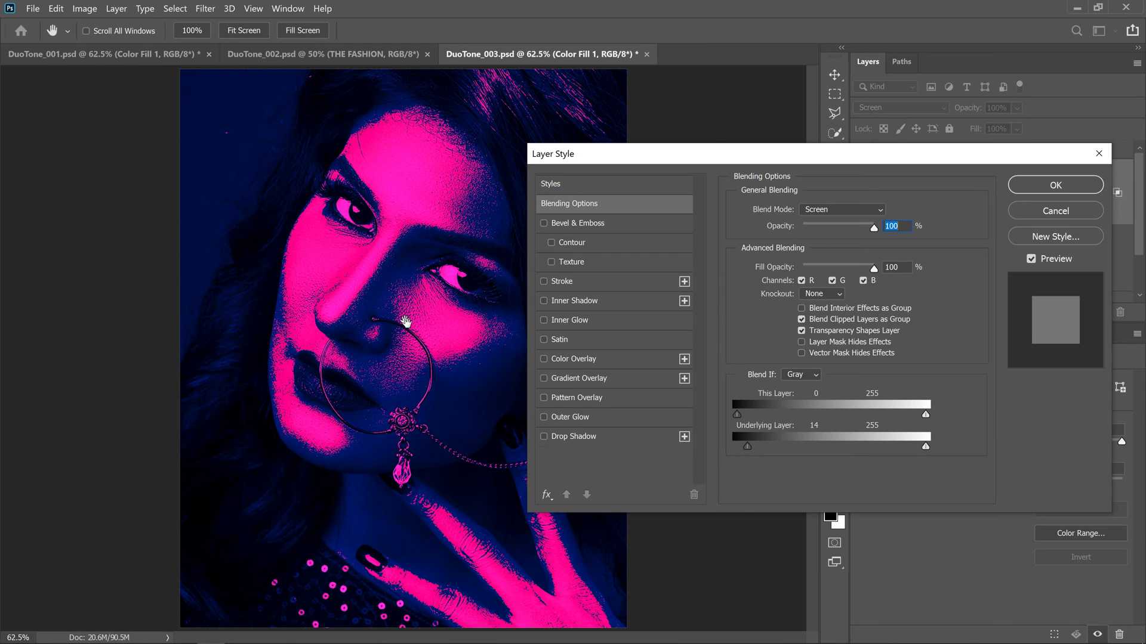
left_click_drag(747, 446, 756, 449)
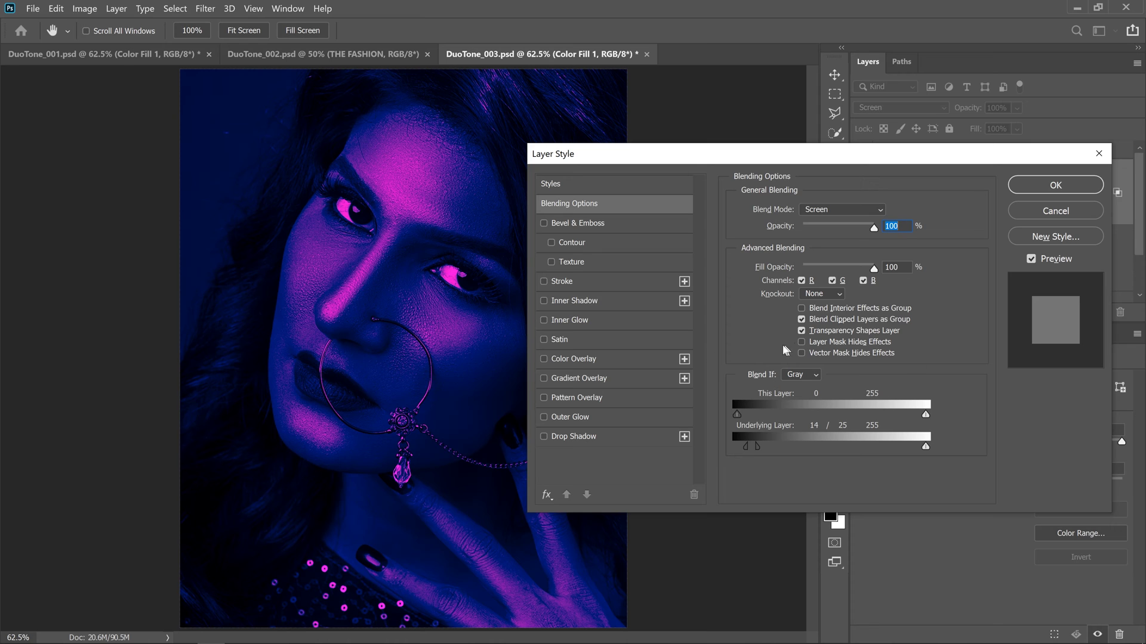
left_click_drag(812, 153, 742, 271)
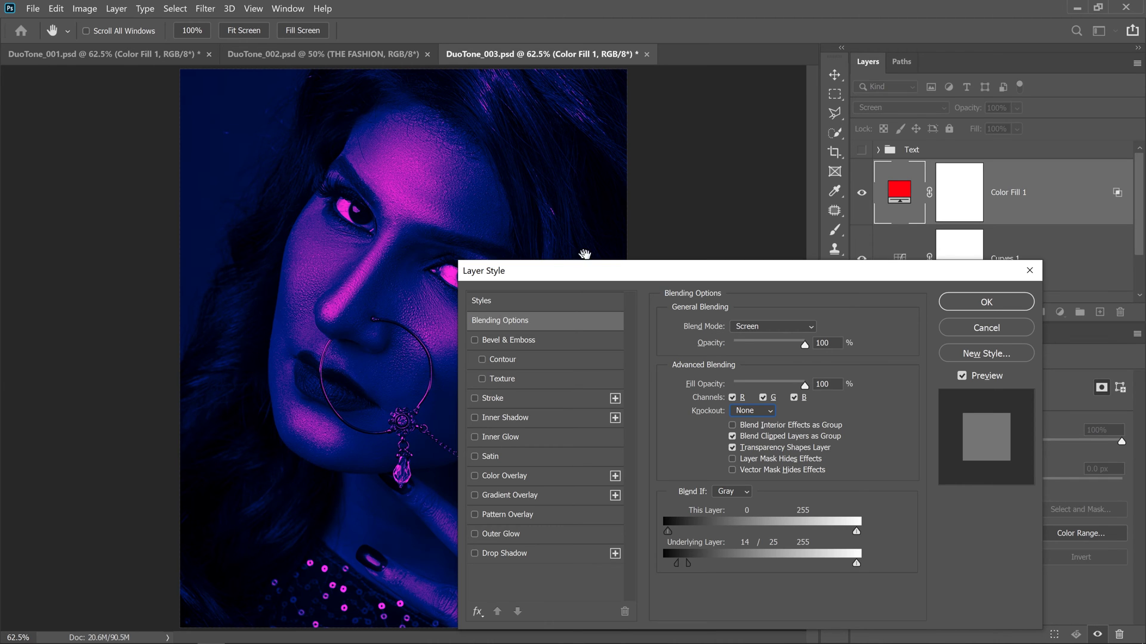
left_click_drag(610, 276, 596, 150)
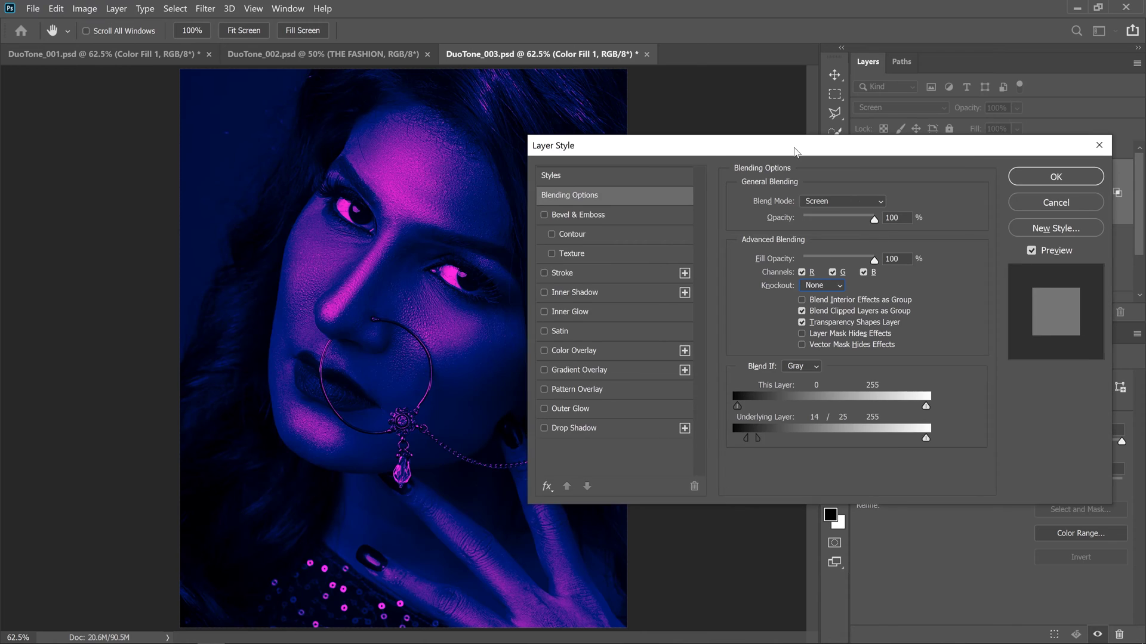
Set Knockout to Shallow and apply the layer style
left_click(821, 286)
left_click(821, 313)
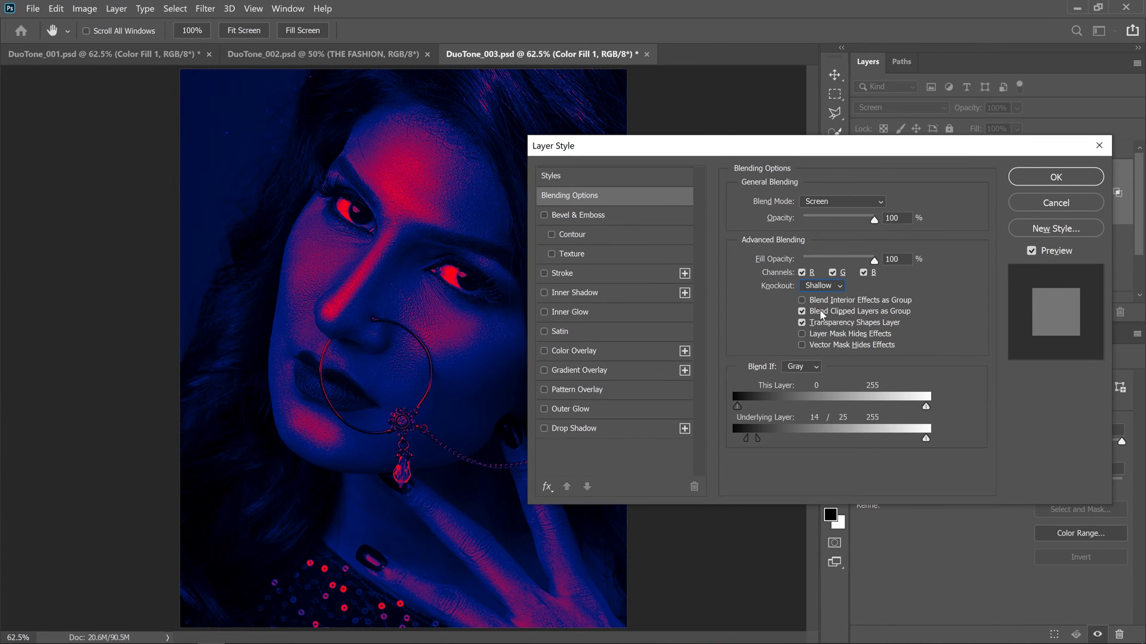
mouse_move(702, 149)
left_mouse_down()
mouse_move(659, 244)
mouse_move(668, 166)
mouse_move(618, 176)
left_mouse_up()
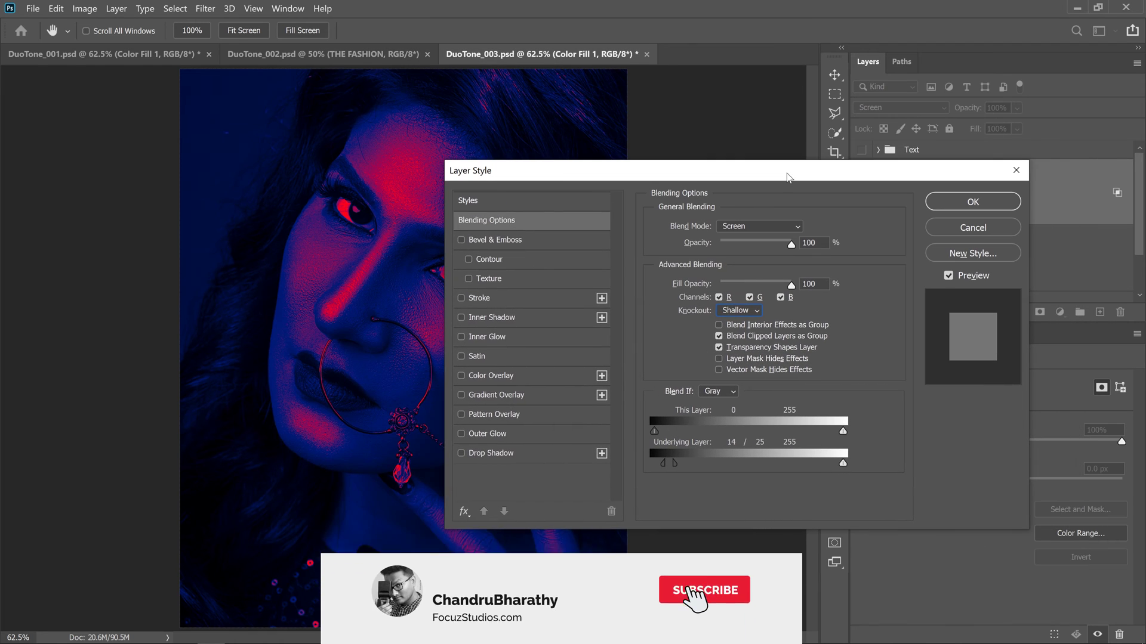
left_click(952, 205)
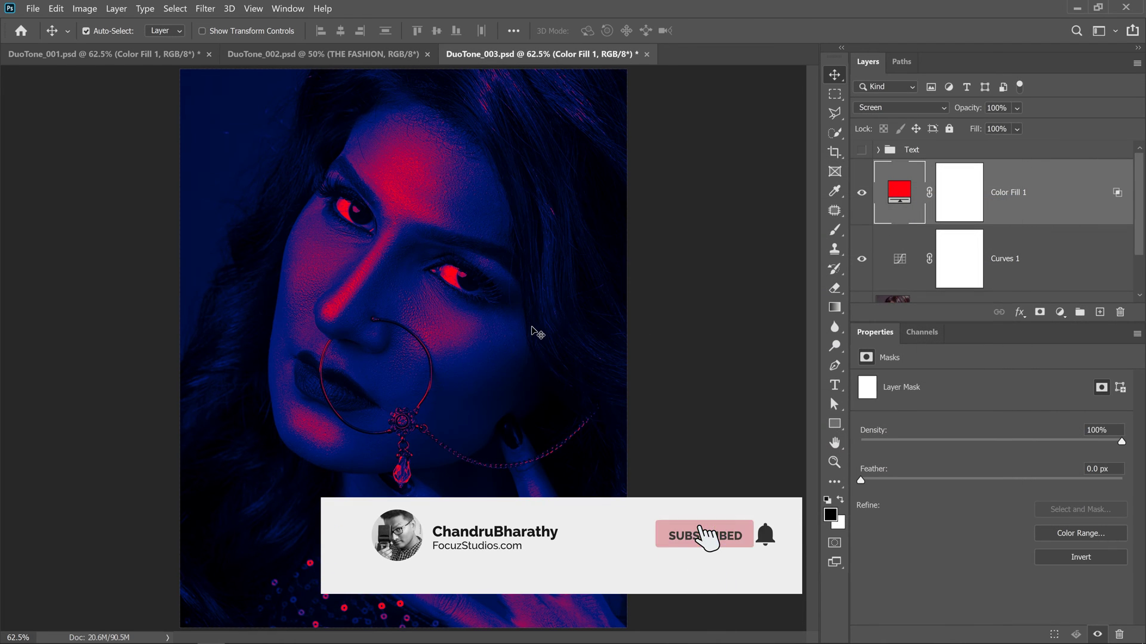
Dim Color Fill 1 to 70% and ready a large, low-strength black brush on its mask
left_click(1017, 108)
mouse_move(1065, 131)
left_mouse_down()
mouse_move(1033, 132)
mouse_move(1046, 137)
left_mouse_up()
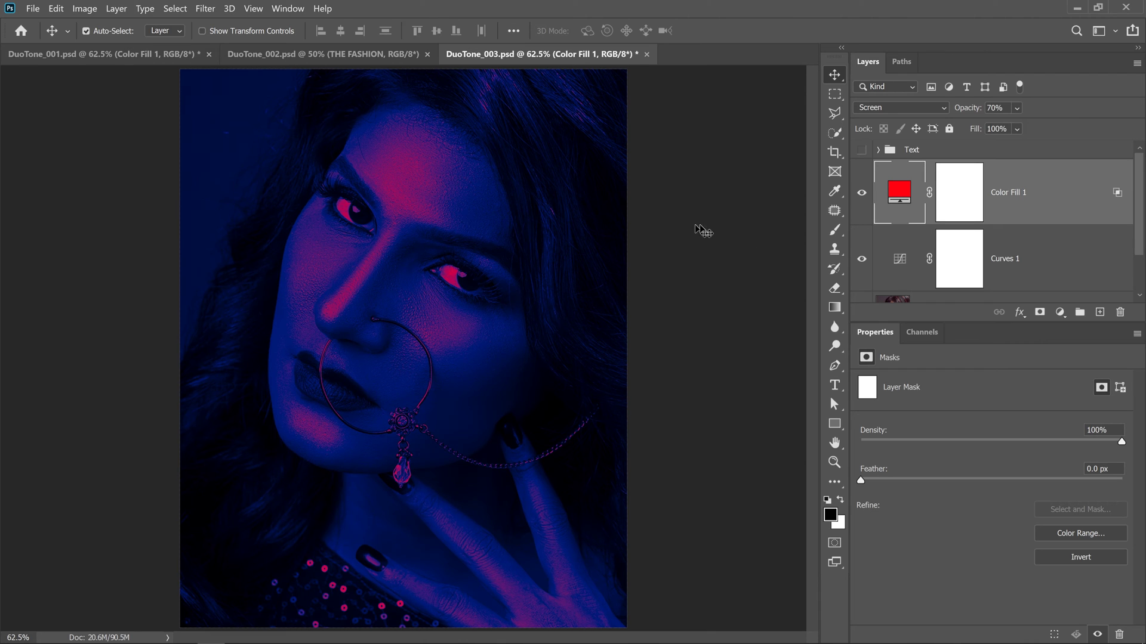
left_click(968, 203)
key("b")
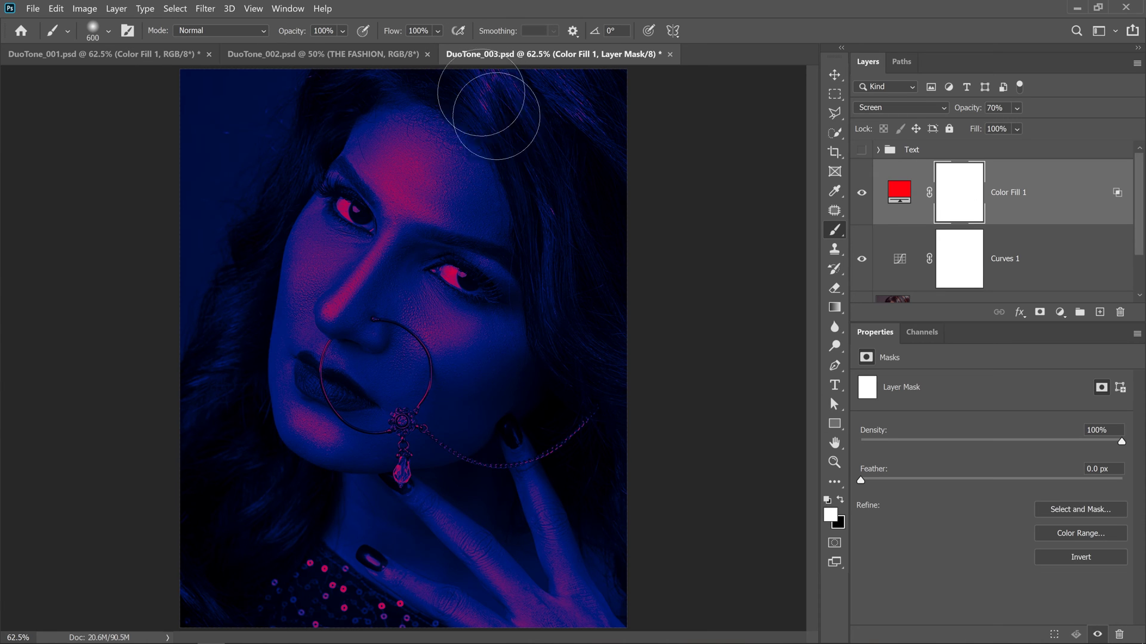
key("x")
key("bracketright")
key("bracketright")
key("bracketright")
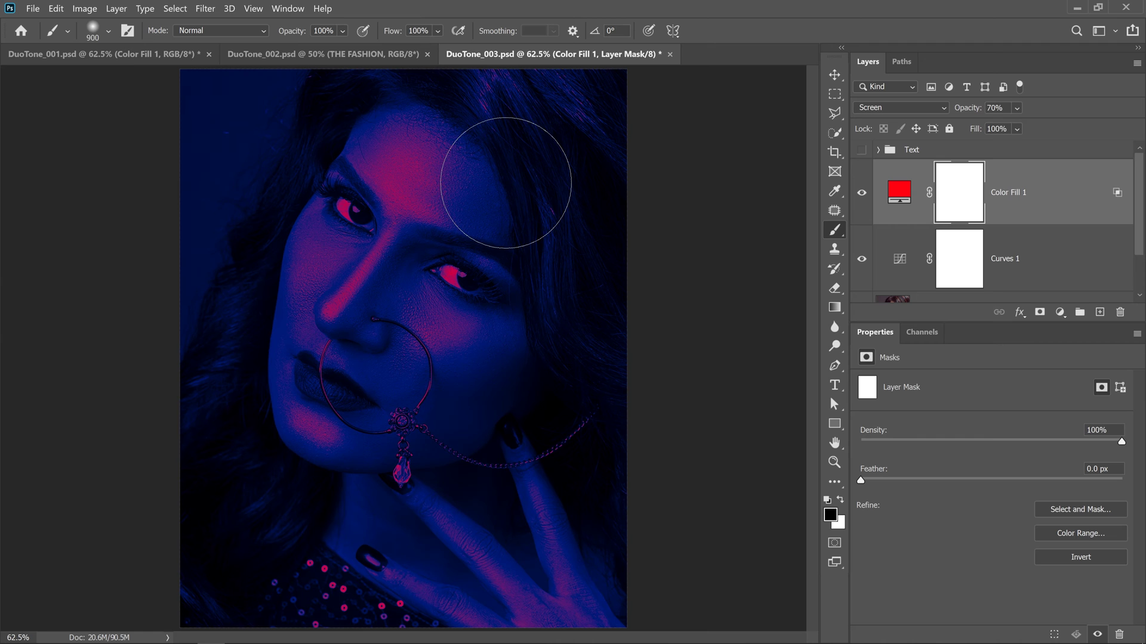
mouse_move(342, 31)
left_mouse_down()
mouse_move(333, 52)
mouse_move(347, 48)
left_mouse_up()
Mask the red fill over the upper hair and lower-left areas, then show the Text group
mouse_move(441, 245)
left_mouse_down()
mouse_move(430, 281)
mouse_move(529, 263)
left_mouse_up()
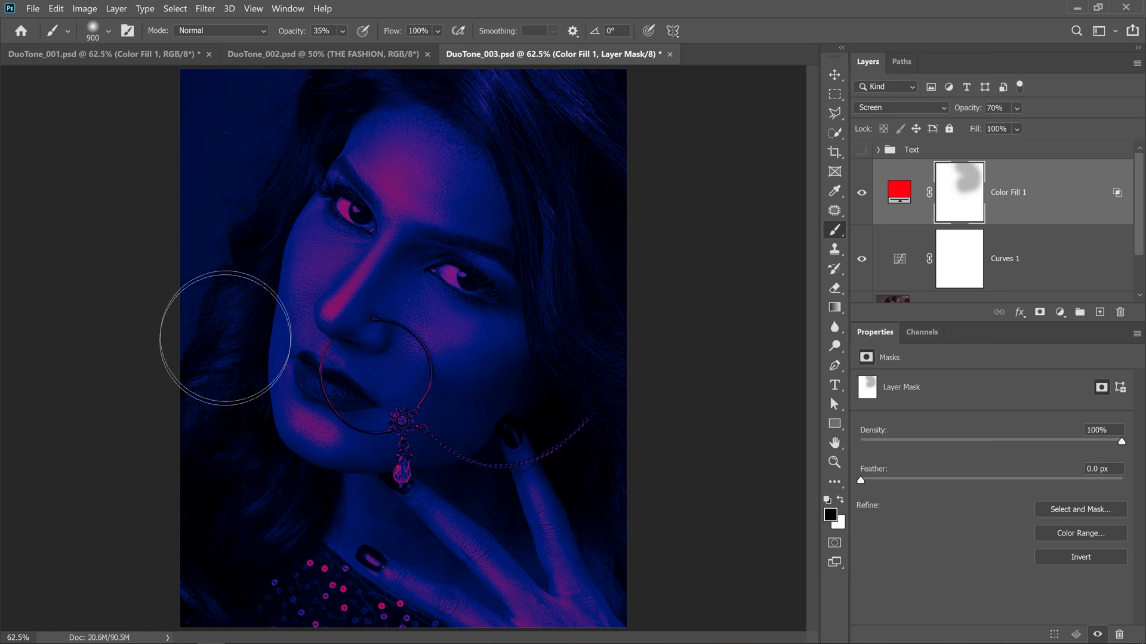
mouse_move(226, 337)
left_mouse_down()
mouse_move(243, 255)
mouse_move(238, 328)
mouse_move(266, 476)
left_mouse_up()
left_click(862, 194)
left_click(861, 193)
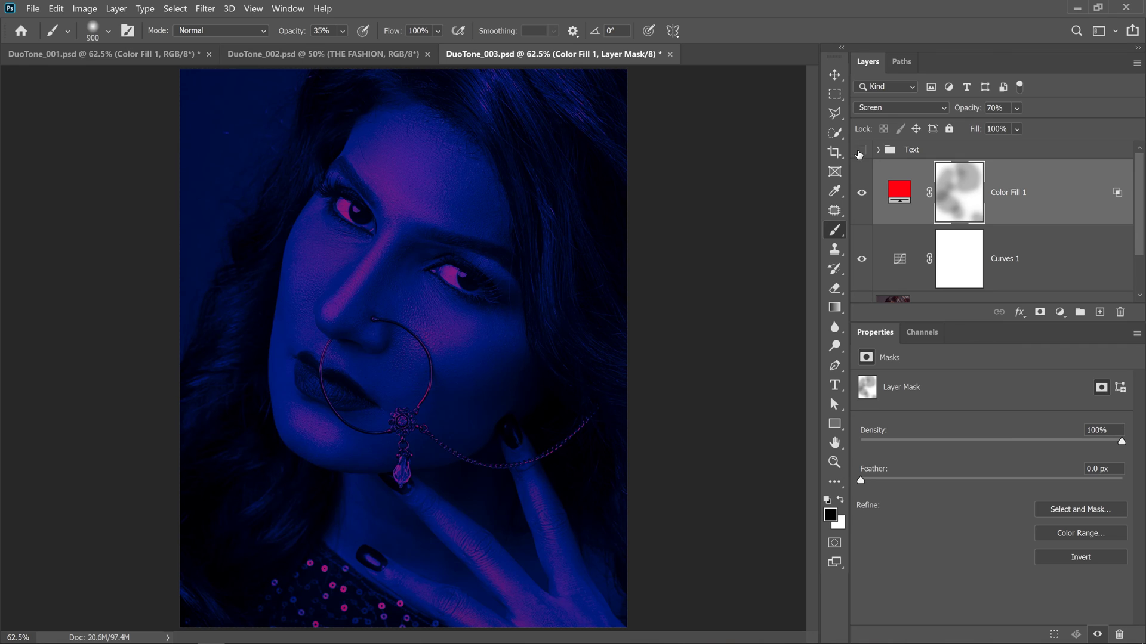
left_click(862, 150)
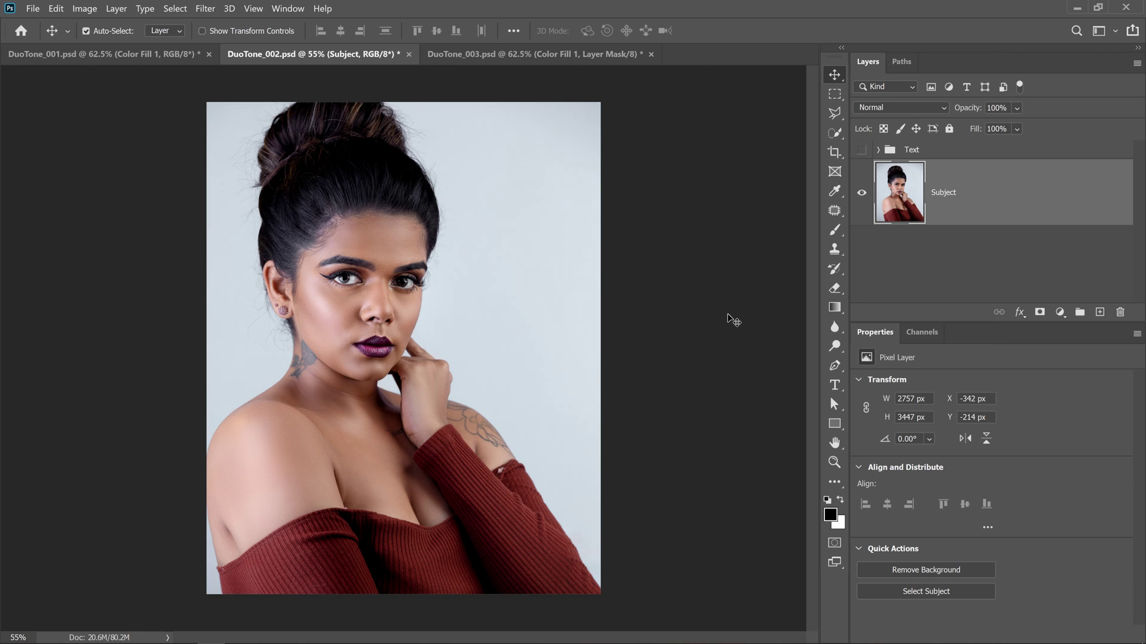
Add a Curves layer to DuoTone_002 and edit its Blue channel curve
left_click(1060, 312)
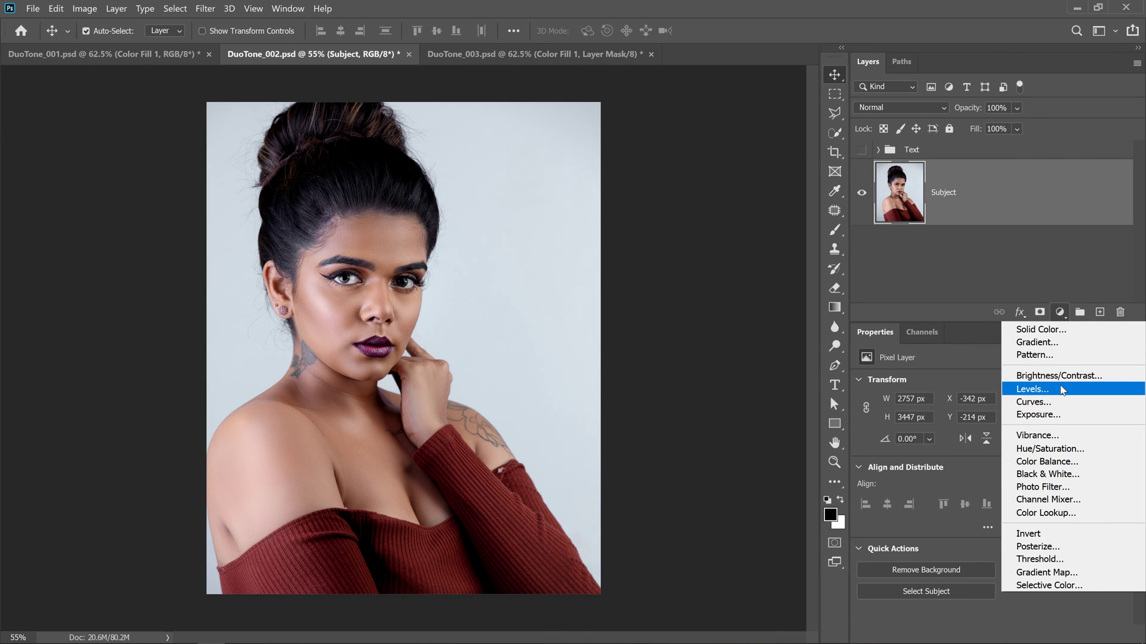
left_click(1049, 389)
left_click(907, 402)
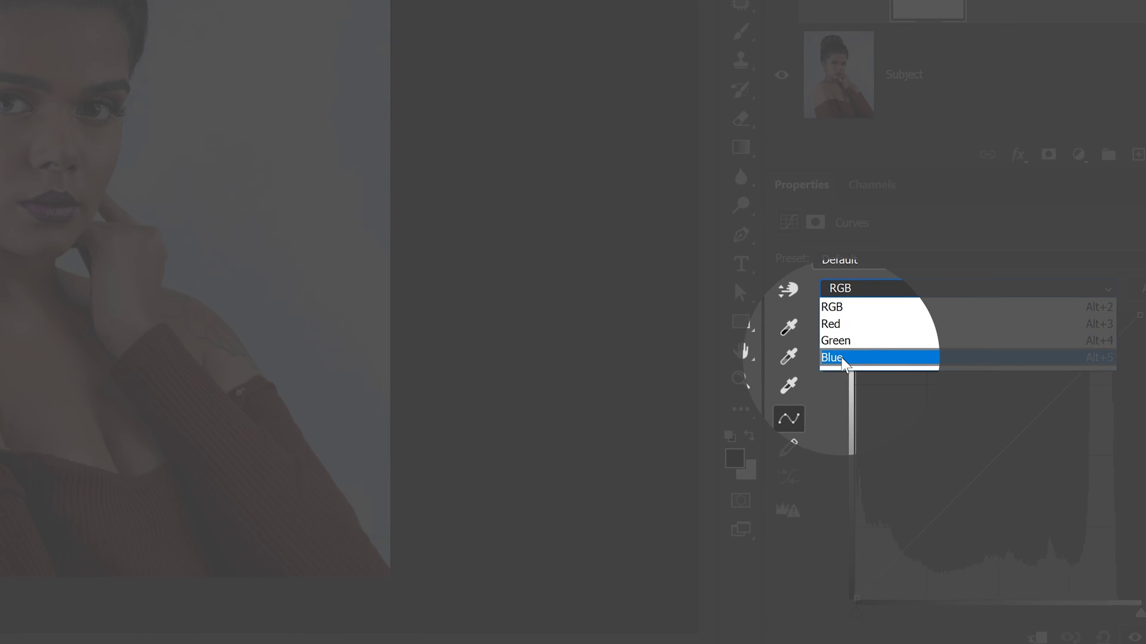
left_click(833, 358)
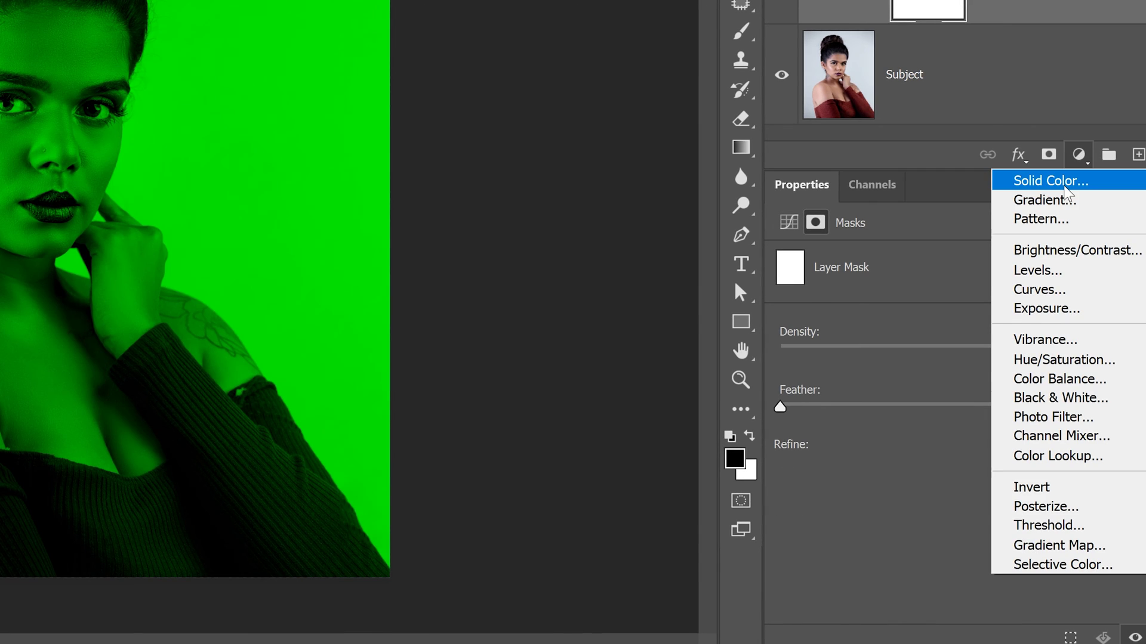
Add a magenta (M100) fill in Difference mode at 29% and show the cover text
left_click(1050, 180)
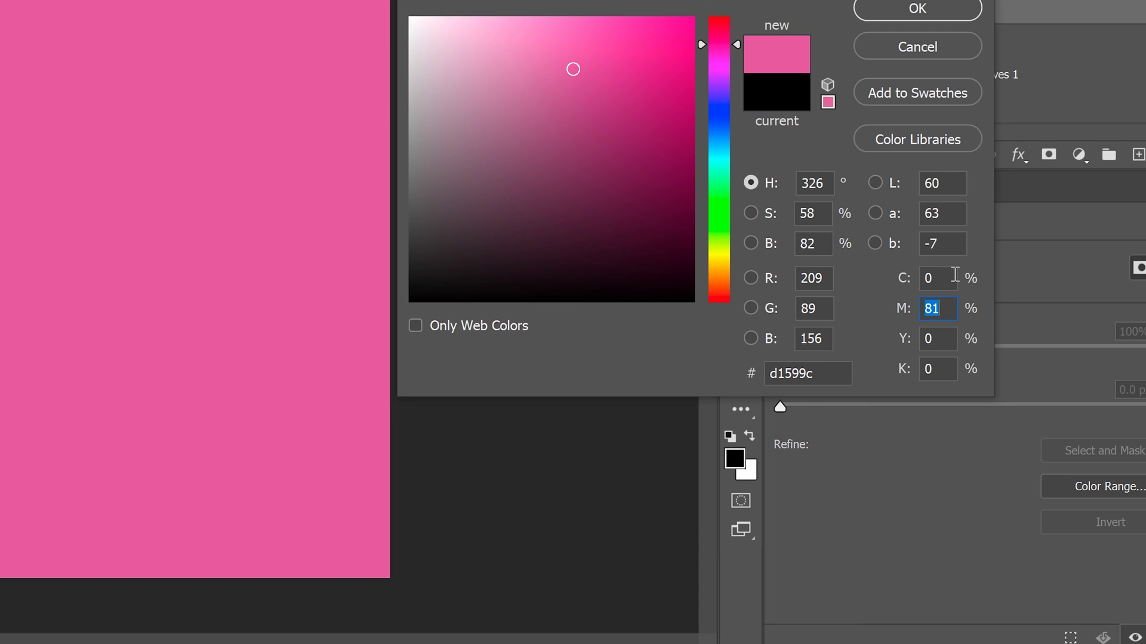
type("100")
key("Tab")
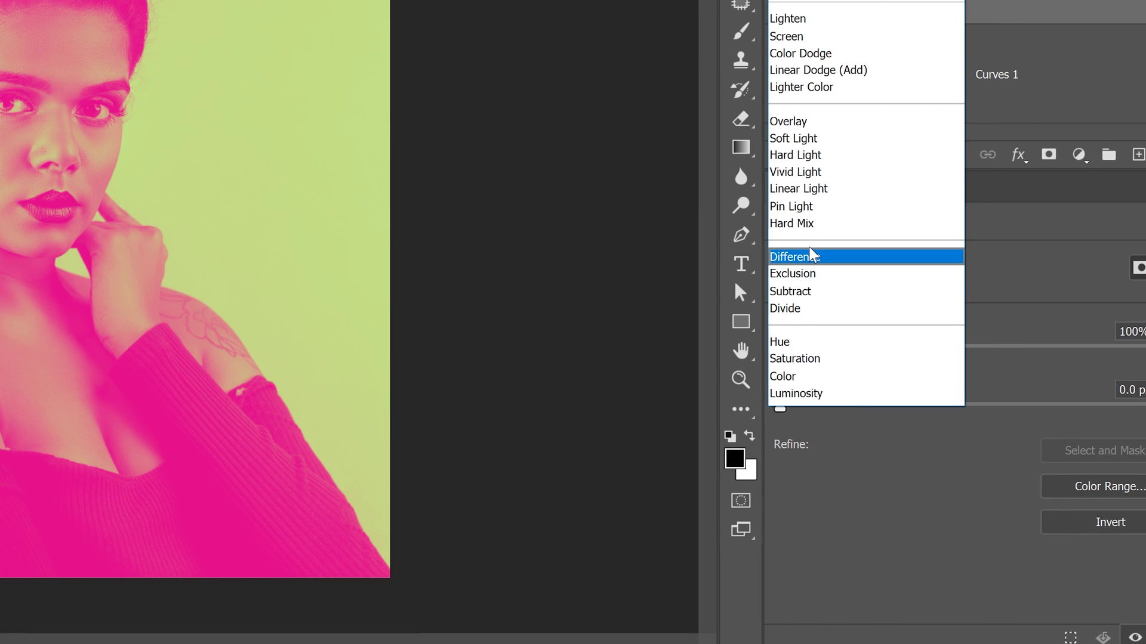
left_click(809, 257)
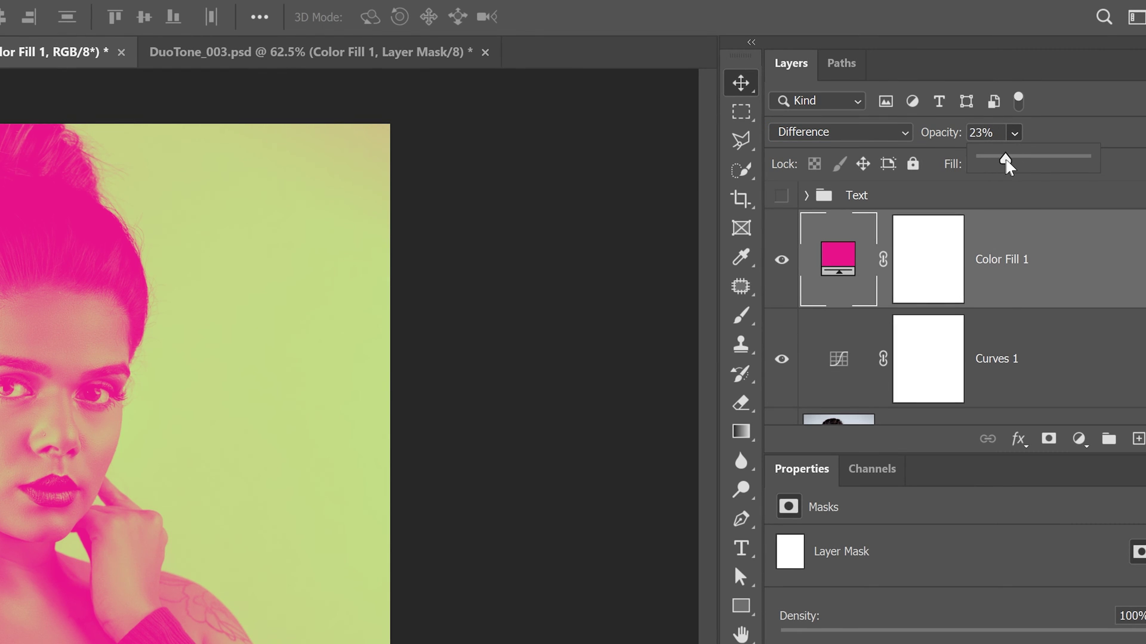
left_click_drag(1004, 166, 1008, 166)
left_click(861, 150)
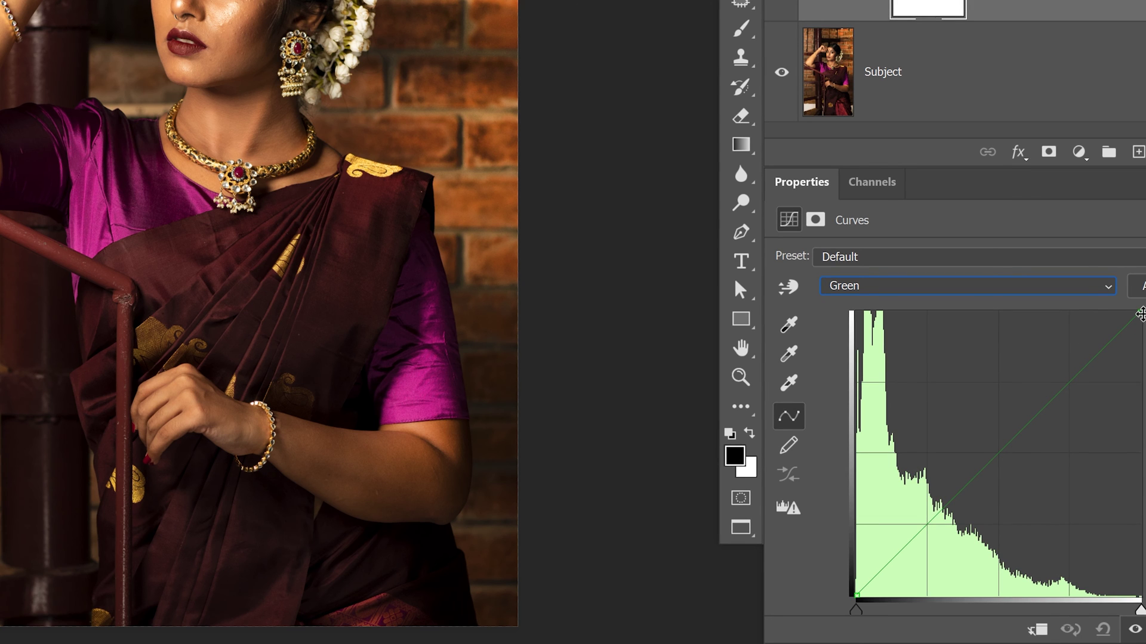
Pull the Green and Blue curve white points down, giving the saree portrait a red tone
left_click_drag(1139, 313, 1138, 608)
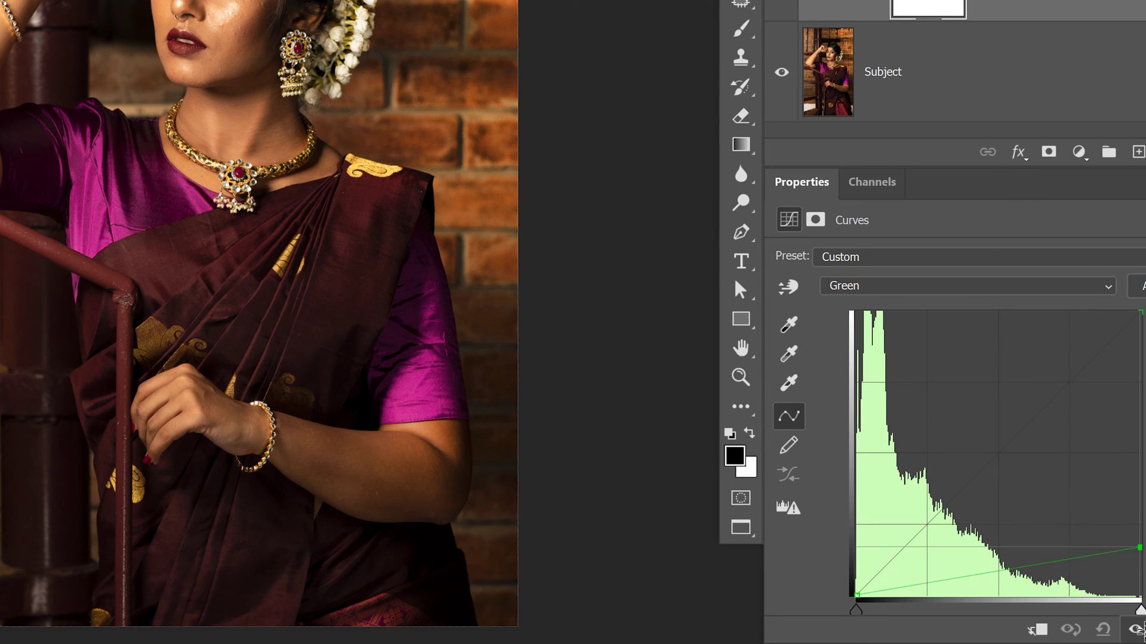
left_click(967, 286)
left_click(1098, 355)
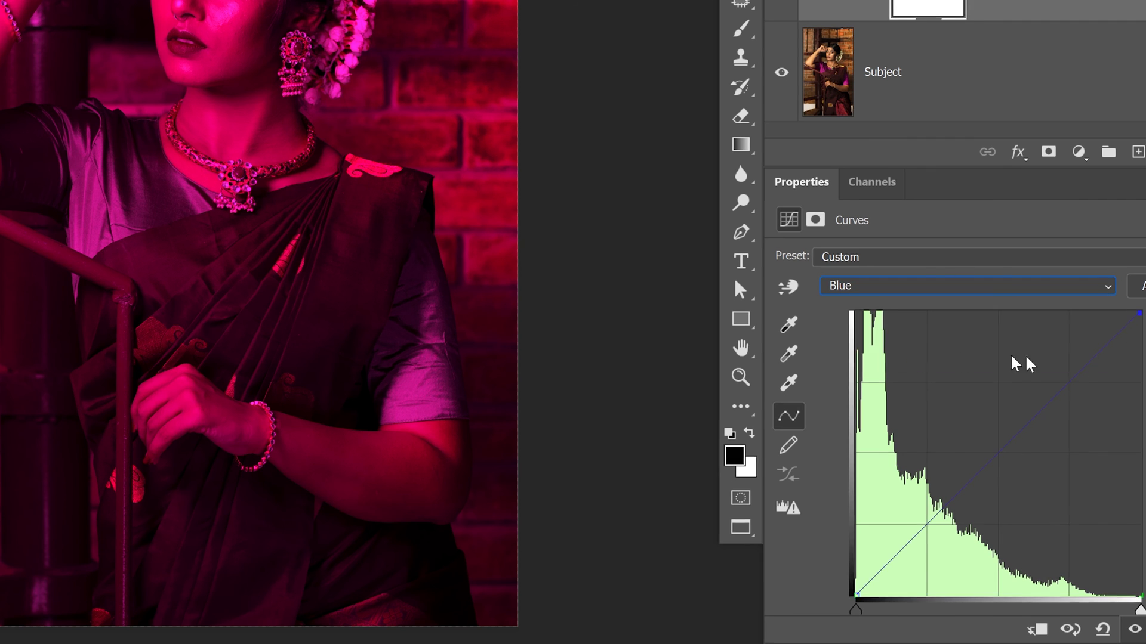
left_click_drag(1139, 314, 1139, 596)
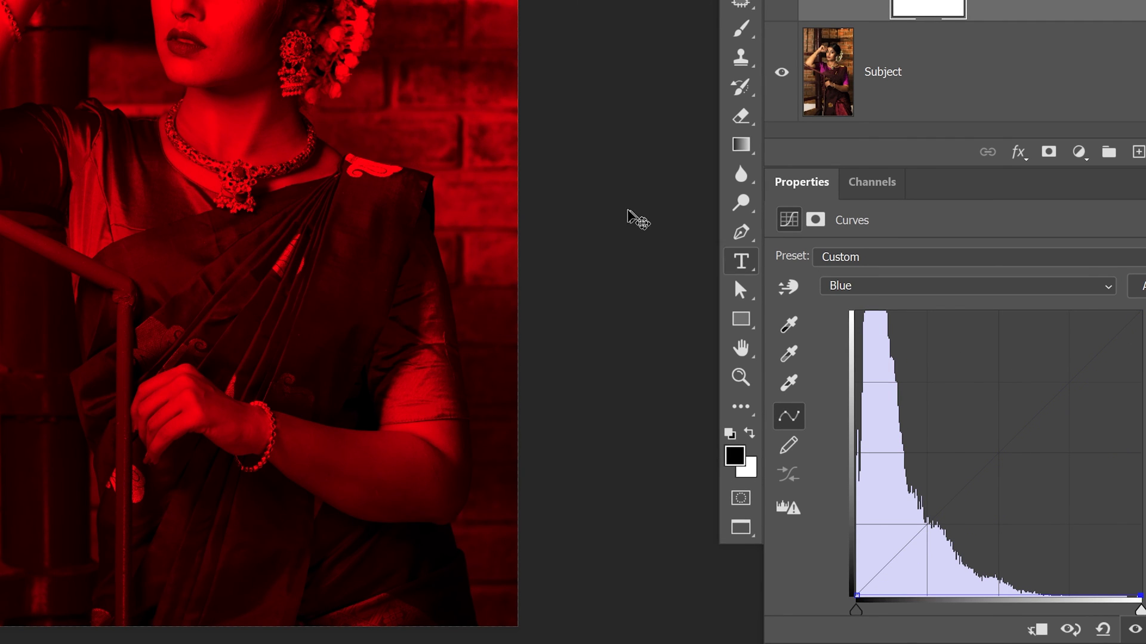
Add the blue Lighten fill layer and settle its opacity at 18%
left_click(1079, 152)
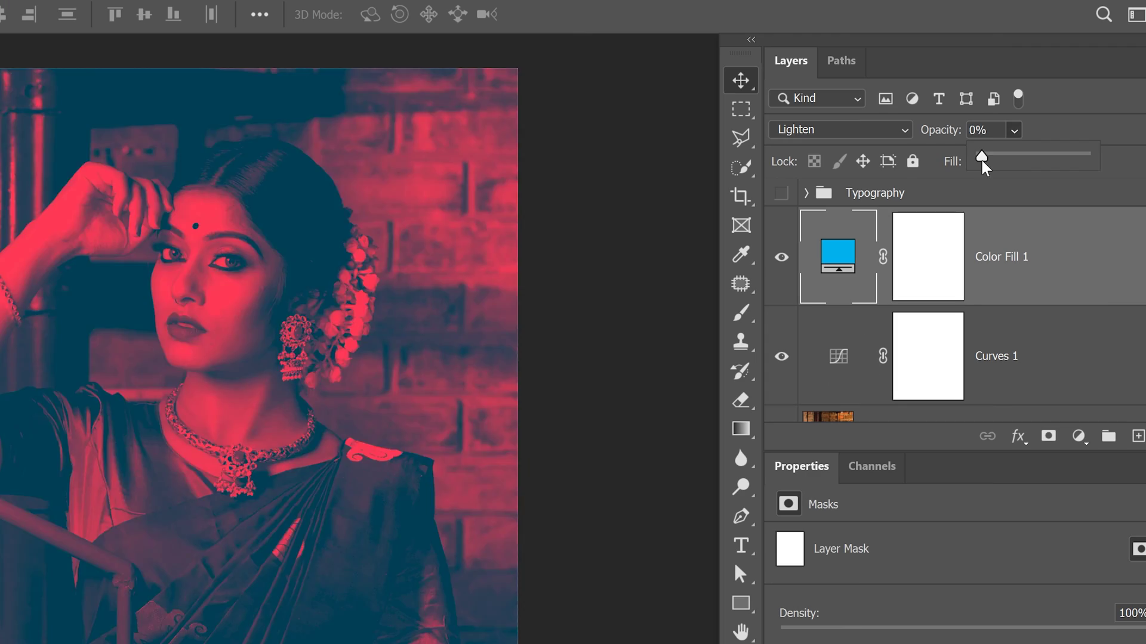
left_click_drag(1014, 161, 1028, 156)
left_click_drag(1016, 105, 1025, 130)
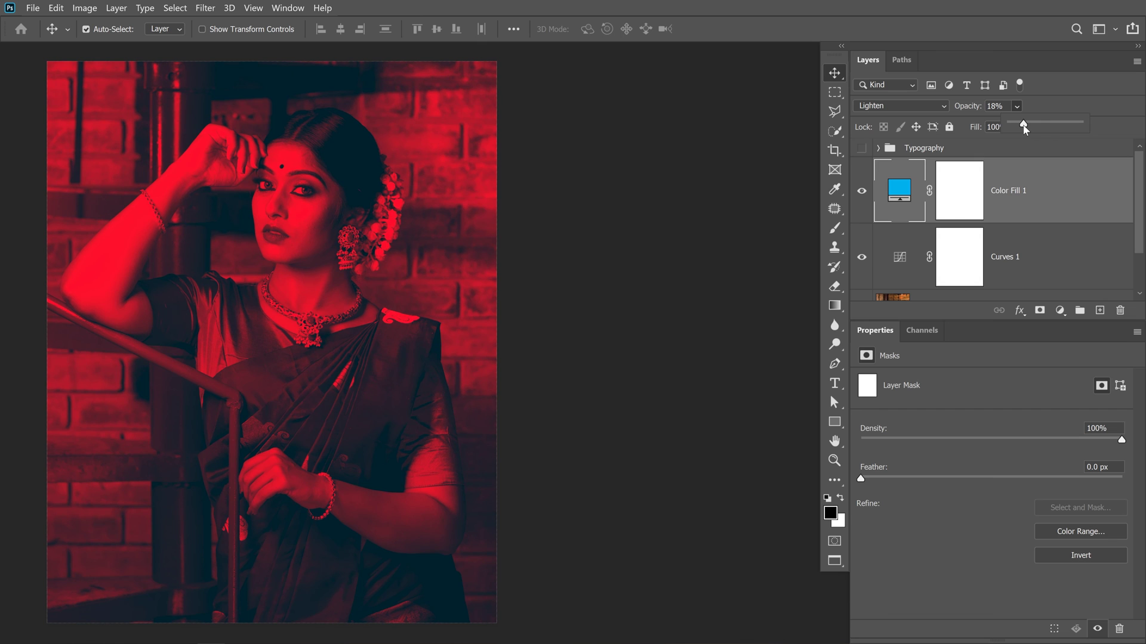